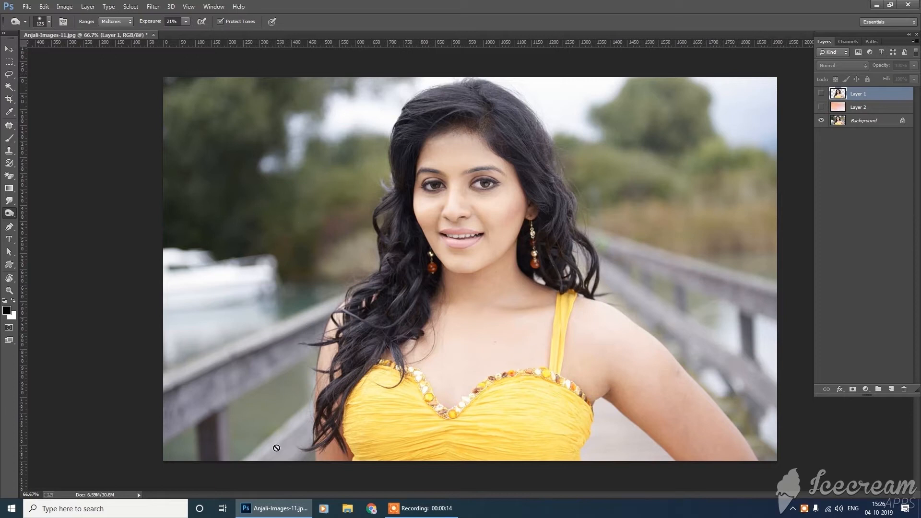
# Step: Turn on the visibility of the Layer 2 sky and the Layer 1 cut-out above the Background photo
pyautogui.click(821, 107)
pyautogui.click(821, 107)
pyautogui.click(856, 121)
pyautogui.click(855, 109)
pyautogui.click(820, 107)
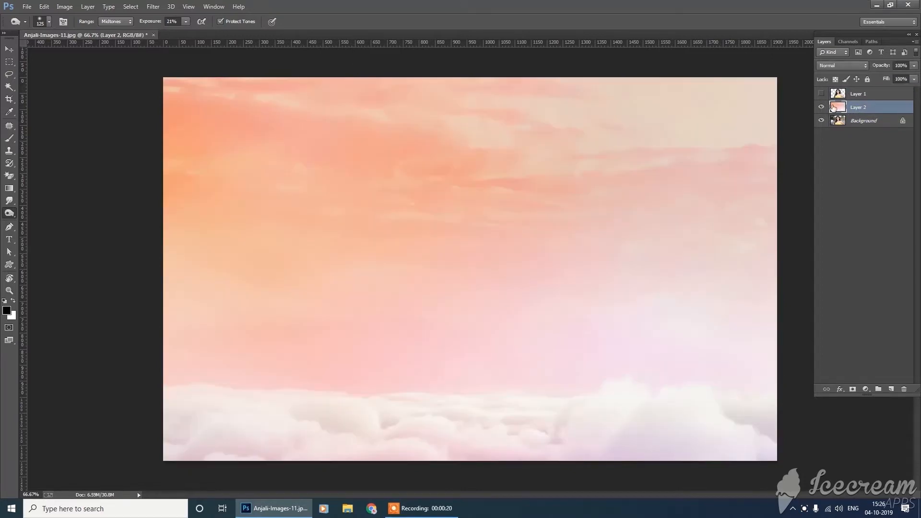
pyautogui.click(855, 121)
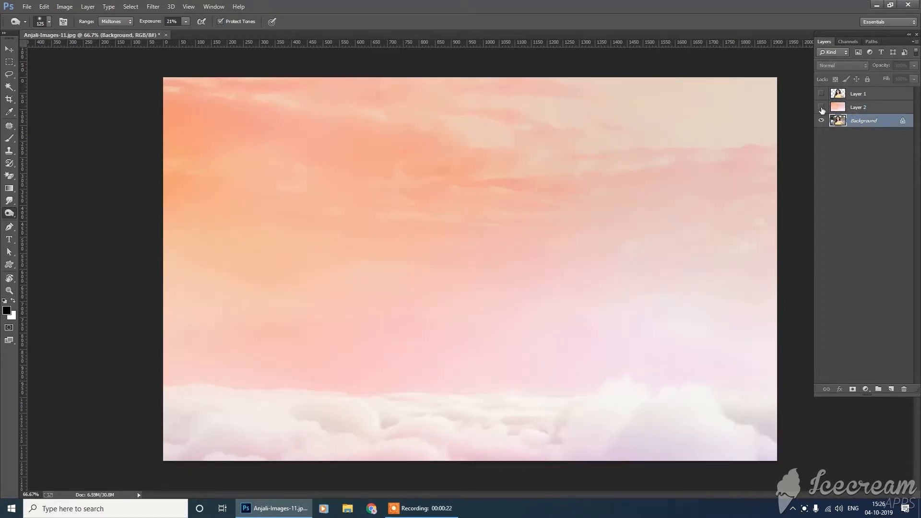
pyautogui.click(821, 107)
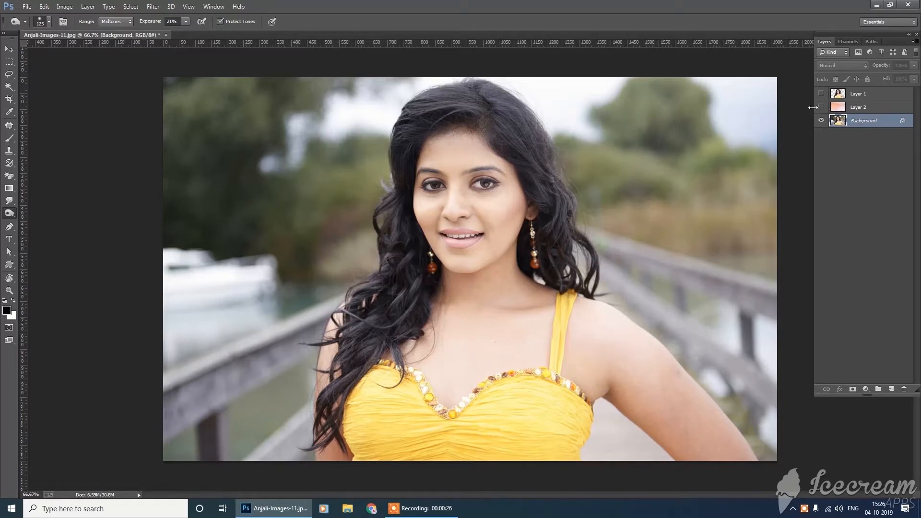
pyautogui.click(821, 107)
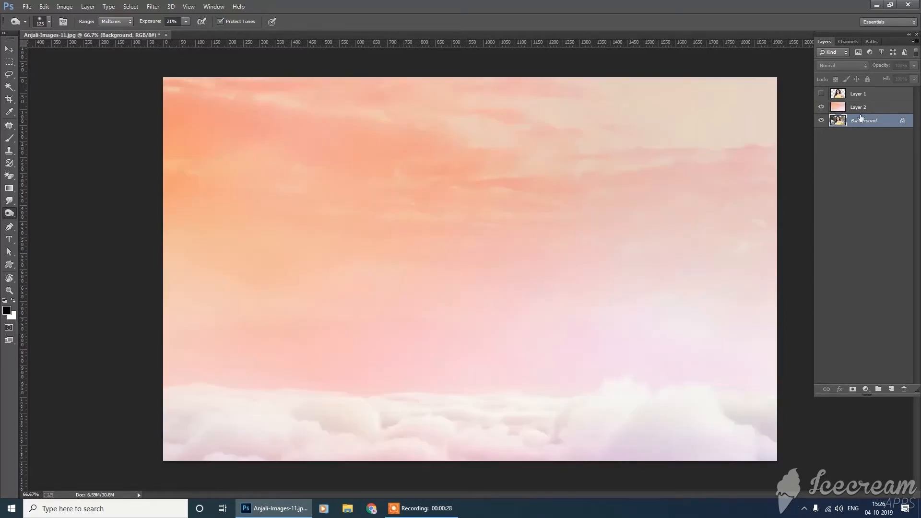
pyautogui.click(821, 94)
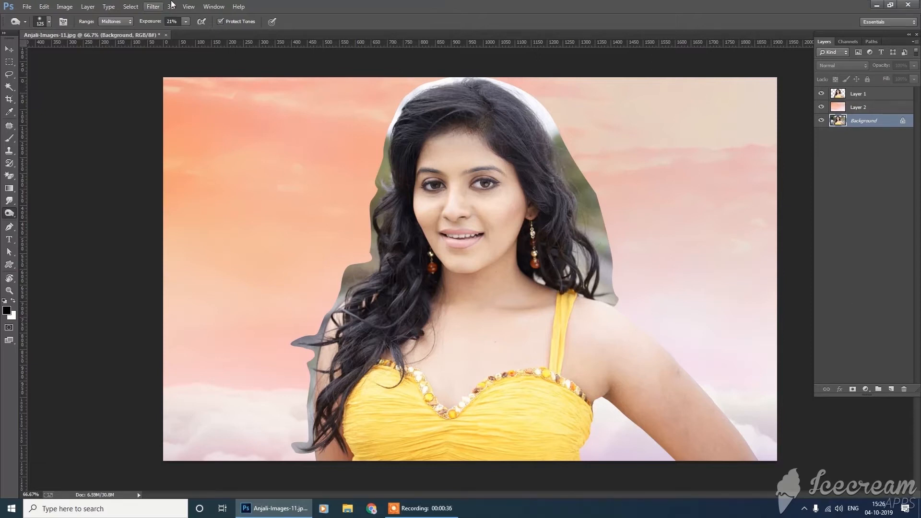
# Step: Load Layer 1's cut-out outline as a selection and open Refine Edge, checking the On Layers view mode
pyautogui.click(856, 96)
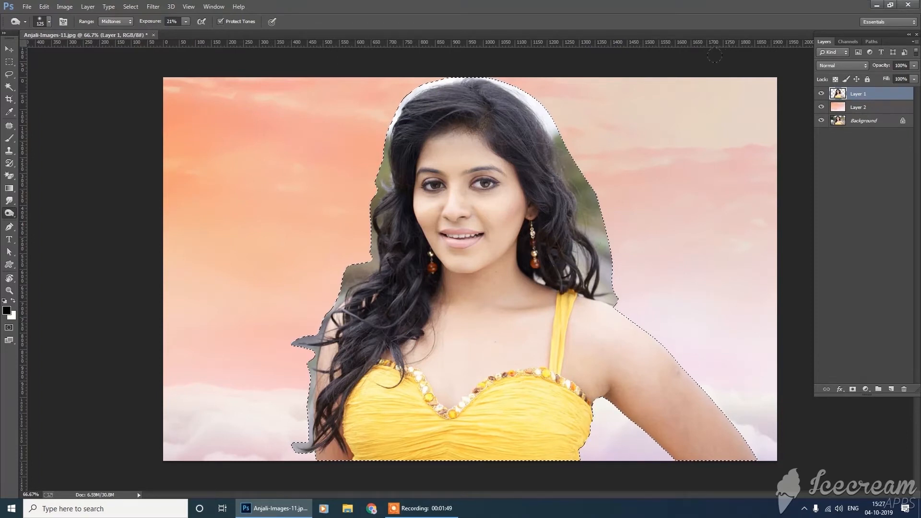
pyautogui.click(131, 6)
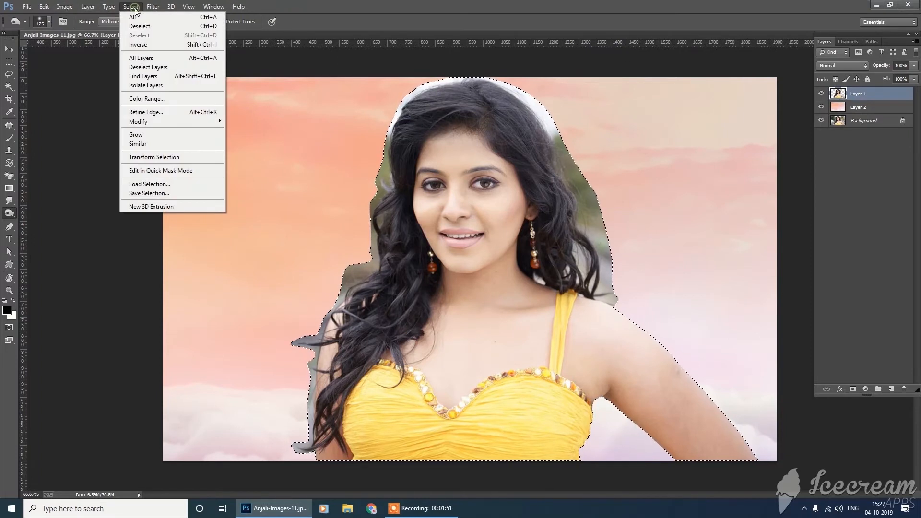
pyautogui.click(158, 114)
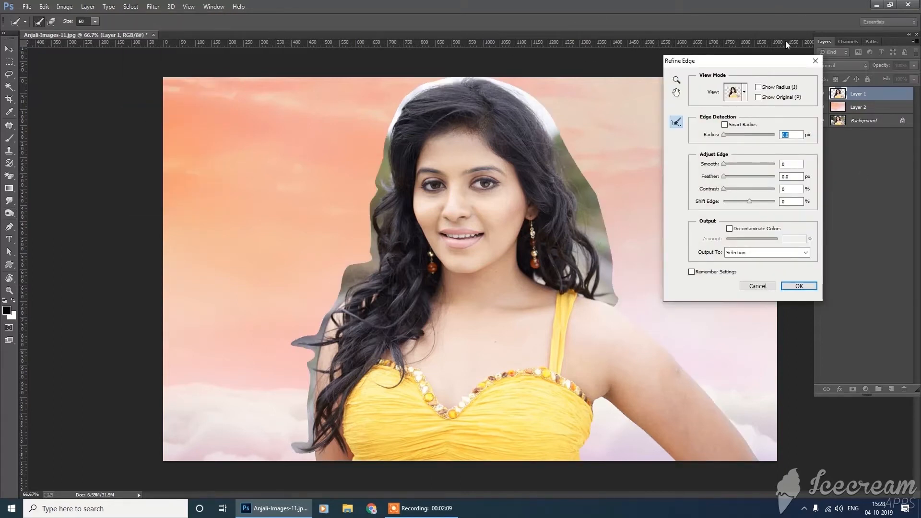
pyautogui.moveTo(745, 63); pyautogui.dragTo(721, 65)
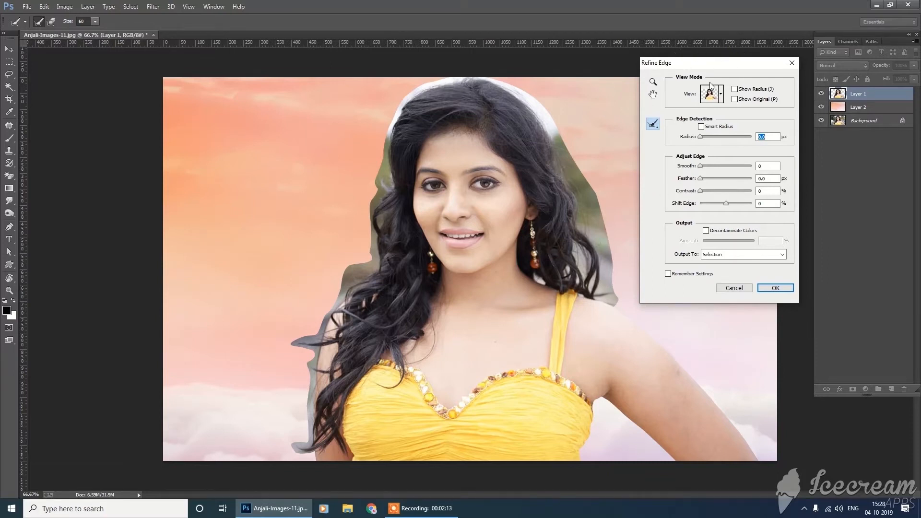
pyautogui.click(721, 95)
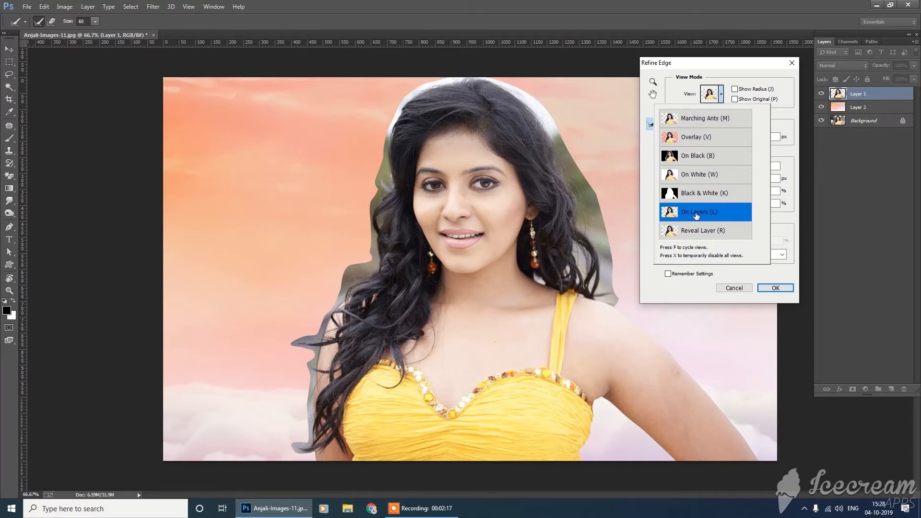
pyautogui.click(730, 66)
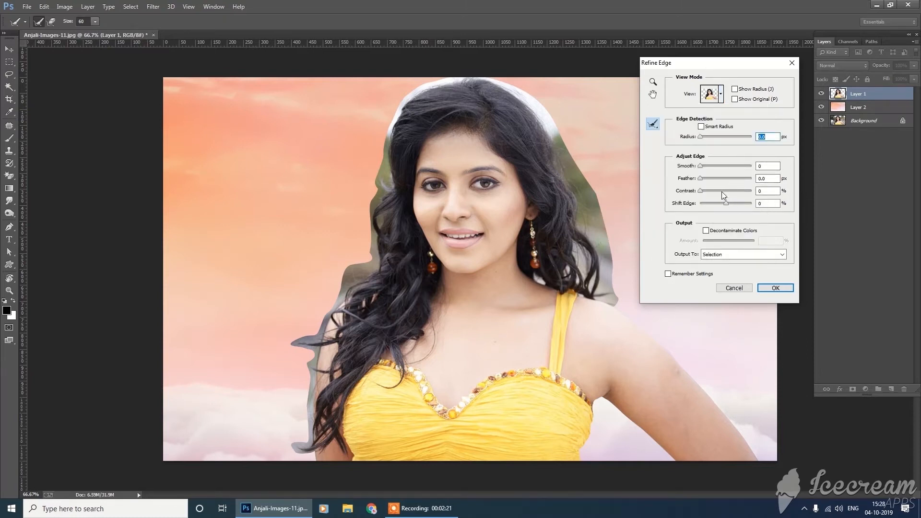
# Step: Enable Smart Radius and brush the refine radius over the background fringe along the hair on the image's right side
pyautogui.click(700, 127)
pyautogui.moveTo(566, 165)
pyautogui.mouseDown()
pyautogui.moveTo(596, 220)
pyautogui.moveTo(569, 180)
pyautogui.moveTo(597, 260)
pyautogui.moveTo(595, 230)
pyautogui.moveTo(608, 302)
pyautogui.mouseUp()
pyautogui.moveTo(588, 243); pyautogui.dragTo(605, 269)
pyautogui.moveTo(595, 227); pyautogui.dragTo(610, 286)
pyautogui.moveTo(579, 249)
pyautogui.mouseDown()
pyautogui.moveTo(612, 297)
pyautogui.moveTo(575, 252)
pyautogui.moveTo(586, 223)
pyautogui.moveTo(537, 87)
pyautogui.mouseUp()
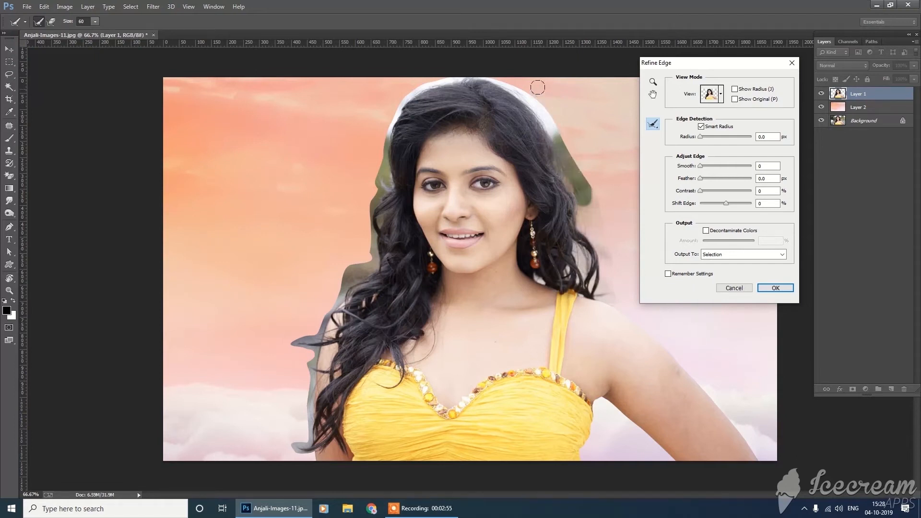
pyautogui.moveTo(565, 139); pyautogui.dragTo(603, 238)
pyautogui.moveTo(566, 165)
pyautogui.mouseDown()
pyautogui.moveTo(595, 242)
pyautogui.moveTo(595, 219)
pyautogui.moveTo(614, 294)
pyautogui.mouseUp()
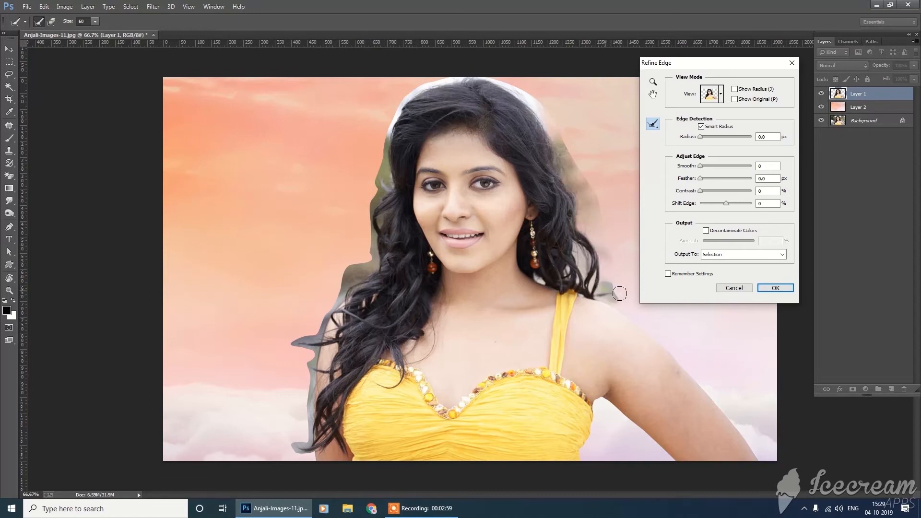
# Step: Refine the remaining fringe over the top of the head and down the hair on the image's left side
pyautogui.moveTo(547, 116)
pyautogui.mouseDown()
pyautogui.moveTo(502, 83)
pyautogui.moveTo(460, 74)
pyautogui.moveTo(428, 78)
pyautogui.moveTo(390, 103)
pyautogui.moveTo(385, 121)
pyautogui.mouseUp()
pyautogui.moveTo(535, 100)
pyautogui.mouseDown()
pyautogui.moveTo(569, 160)
pyautogui.moveTo(597, 268)
pyautogui.mouseUp()
pyautogui.moveTo(596, 226); pyautogui.dragTo(614, 289)
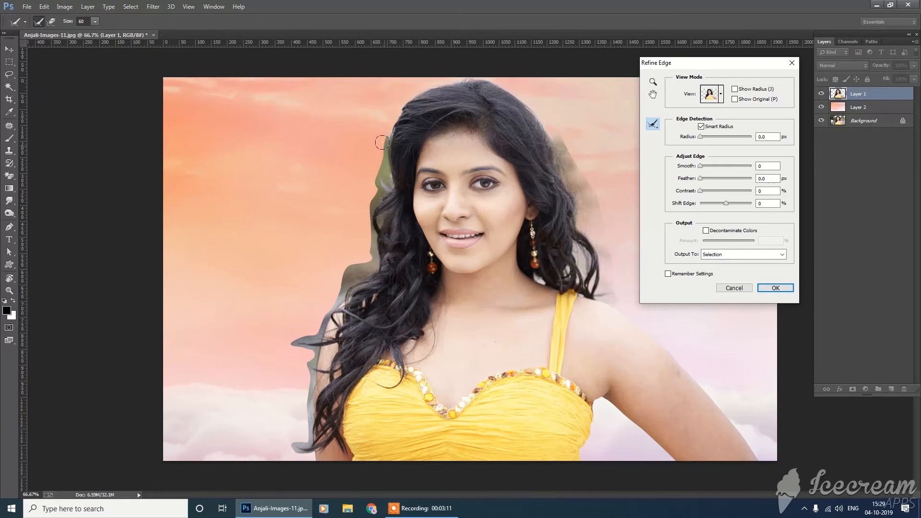
pyautogui.moveTo(384, 172)
pyautogui.mouseDown()
pyautogui.moveTo(382, 145)
pyautogui.moveTo(369, 195)
pyautogui.moveTo(376, 183)
pyautogui.moveTo(369, 265)
pyautogui.moveTo(350, 274)
pyautogui.moveTo(371, 257)
pyautogui.moveTo(331, 278)
pyautogui.moveTo(375, 250)
pyautogui.moveTo(326, 291)
pyautogui.moveTo(358, 266)
pyautogui.moveTo(330, 302)
pyautogui.moveTo(333, 281)
pyautogui.moveTo(347, 271)
pyautogui.moveTo(305, 350)
pyautogui.moveTo(300, 334)
pyautogui.moveTo(287, 363)
pyautogui.moveTo(295, 340)
pyautogui.moveTo(315, 351)
pyautogui.moveTo(310, 333)
pyautogui.moveTo(297, 448)
pyautogui.mouseUp()
pyautogui.moveTo(301, 335)
pyautogui.mouseDown()
pyautogui.moveTo(297, 374)
pyautogui.moveTo(310, 328)
pyautogui.mouseUp()
pyautogui.moveTo(331, 291)
pyautogui.mouseDown()
pyautogui.moveTo(378, 248)
pyautogui.moveTo(332, 303)
pyautogui.moveTo(306, 371)
pyautogui.mouseUp()
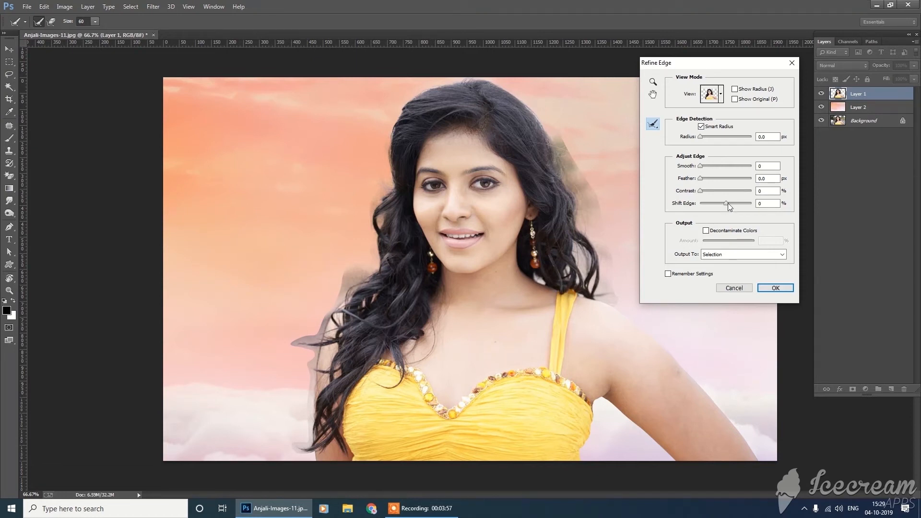
# Step: Set the edge refinement to Shift Edge -40%, Feather 2 px, Radius 8.2 px and Smooth 18
pyautogui.moveTo(727, 200); pyautogui.dragTo(715, 206)
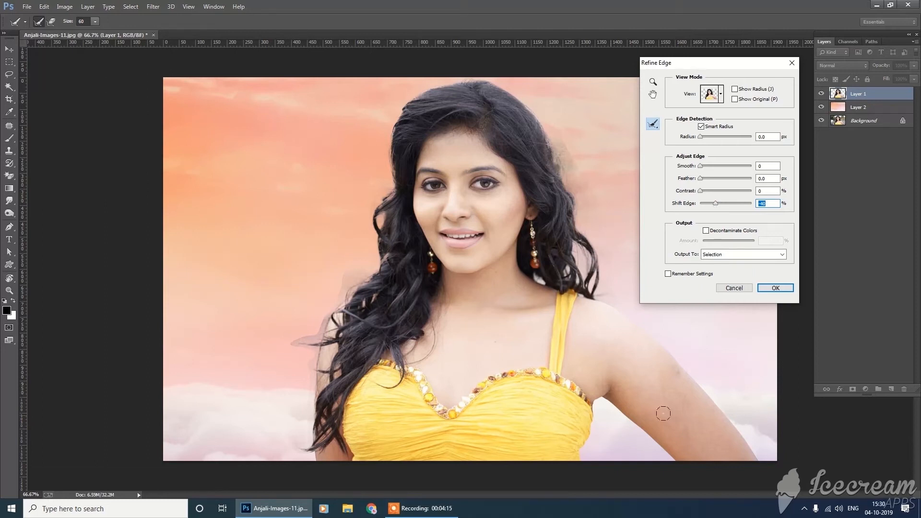
pyautogui.click(774, 182)
pyautogui.doubleClick(773, 181)
pyautogui.write('2')
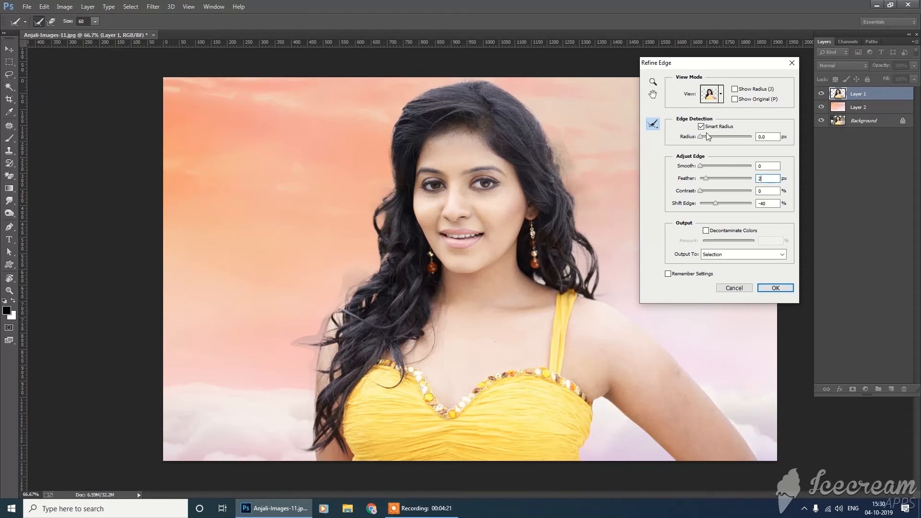
pyautogui.moveTo(701, 137); pyautogui.dragTo(709, 169)
pyautogui.moveTo(708, 168); pyautogui.dragTo(705, 168)
# Step: Enable Decontaminate Colors and output the refined edge as a New Layer with Layer Mask
pyautogui.click(706, 231)
pyautogui.click(736, 258)
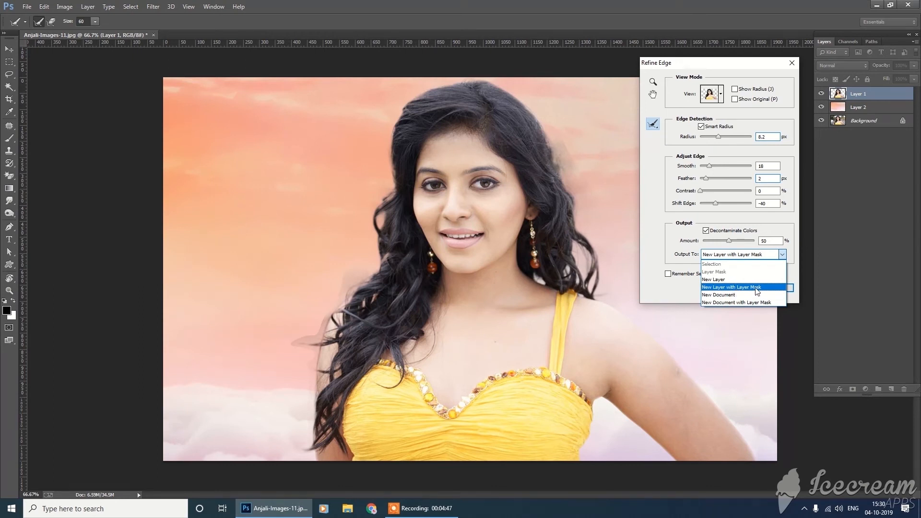
pyautogui.click(756, 288)
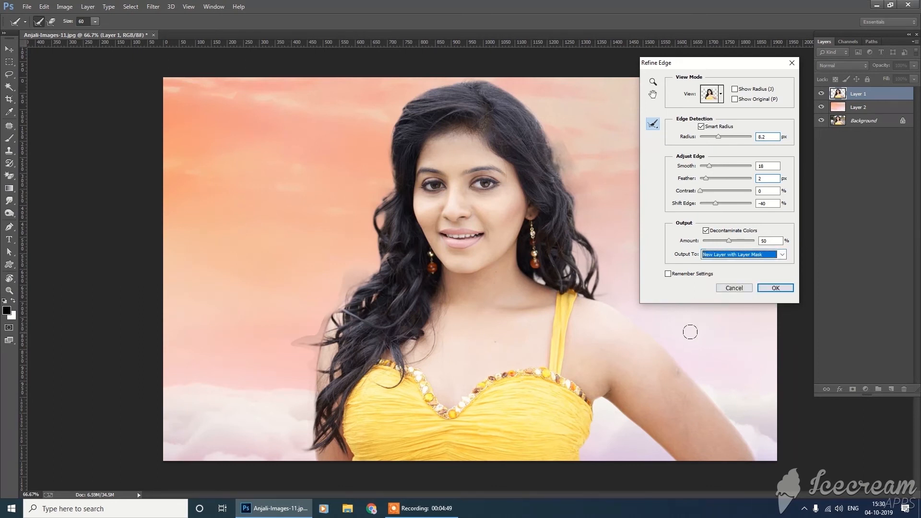
pyautogui.click(776, 288)
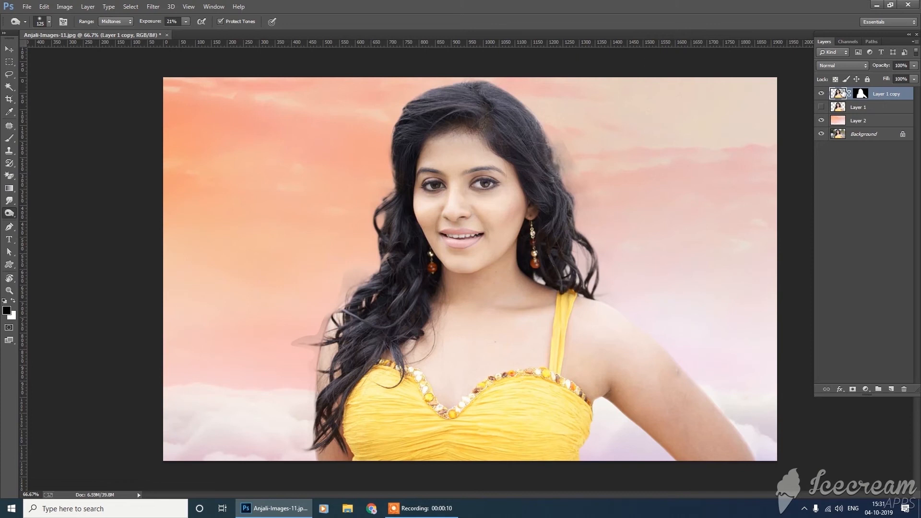
# Step: Paint black on Layer 1 copy's mask with a 100 px brush to hide the leftover fringe on both sides of the hair
pyautogui.click(860, 95)
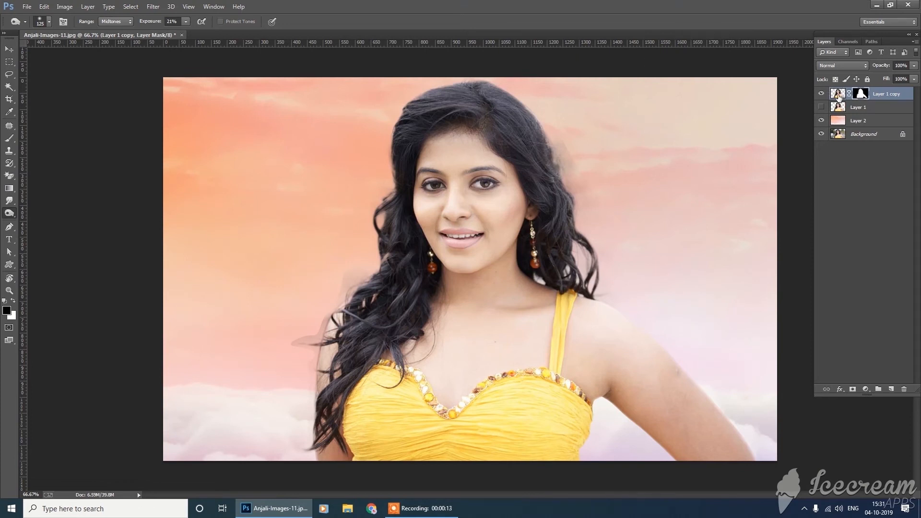
pyautogui.click(837, 95)
pyautogui.click(859, 95)
pyautogui.click(837, 94)
pyautogui.click(864, 95)
pyautogui.click(9, 139)
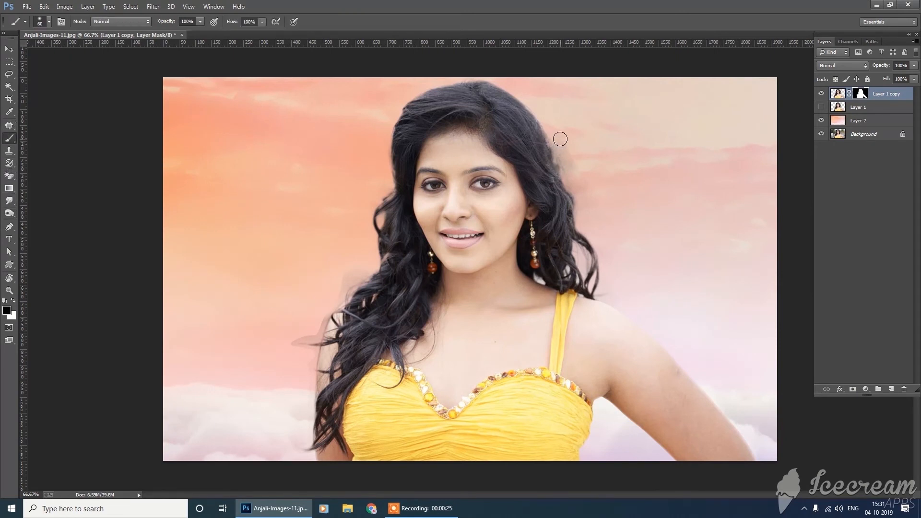
pyautogui.press(']')
pyautogui.press(']')
pyautogui.press(']')
pyautogui.press(']')
pyautogui.click(839, 94)
pyautogui.click(861, 94)
pyautogui.moveTo(549, 112); pyautogui.dragTo(584, 179)
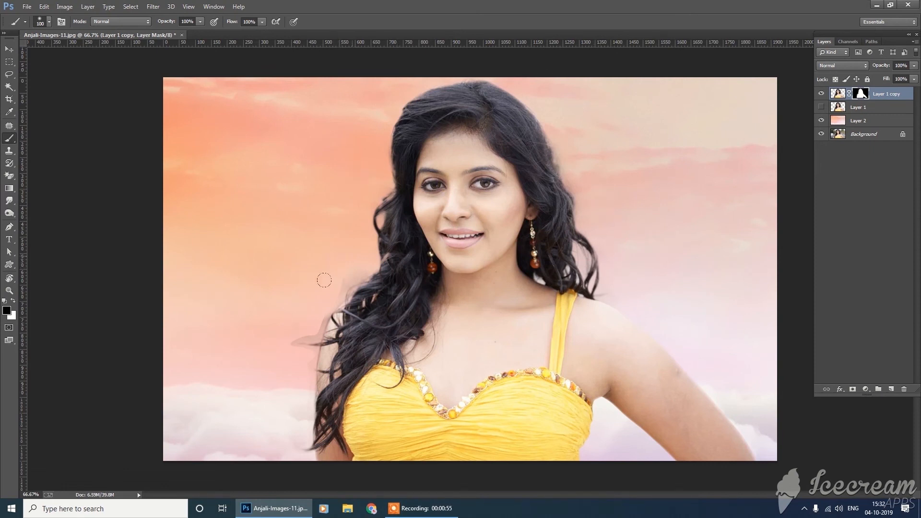
pyautogui.moveTo(311, 304); pyautogui.dragTo(279, 336)
# Step: Darken the hair's outer edge on Layer 1 copy's image with the Burn tool
pyautogui.click(9, 50)
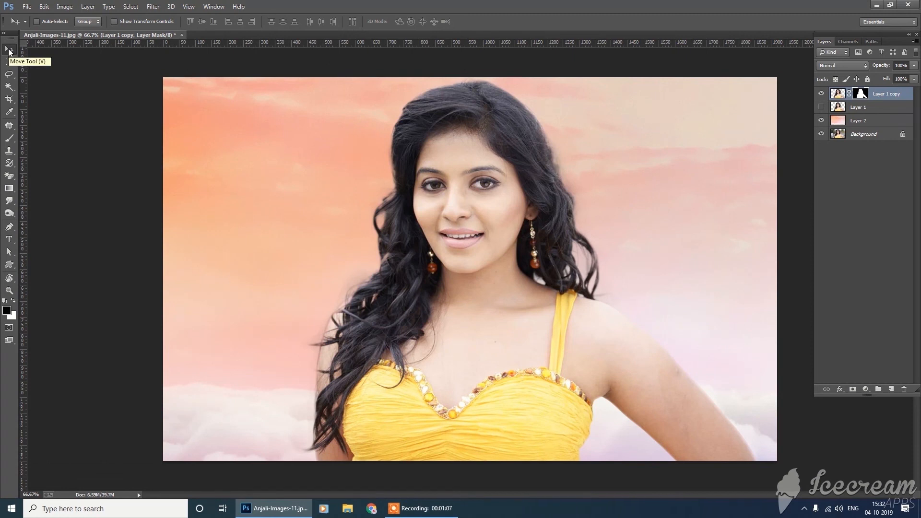
pyautogui.click(837, 95)
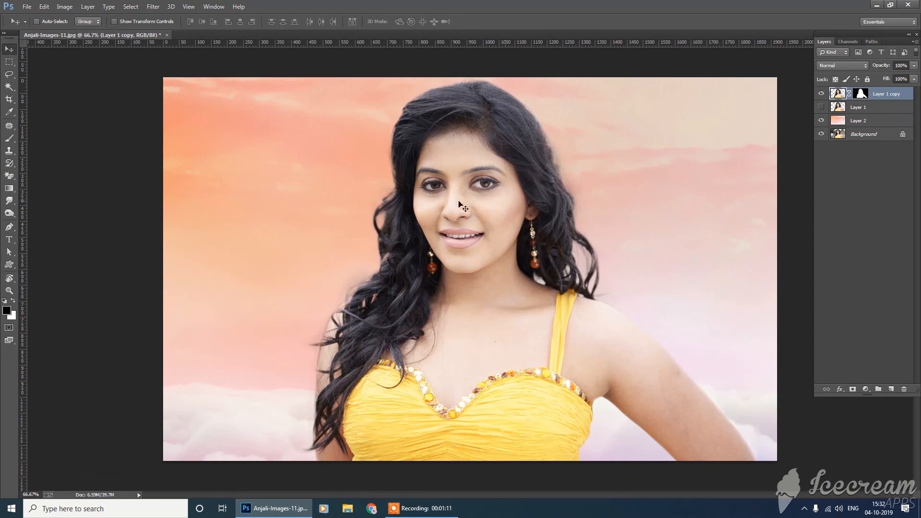
pyautogui.click(8, 216)
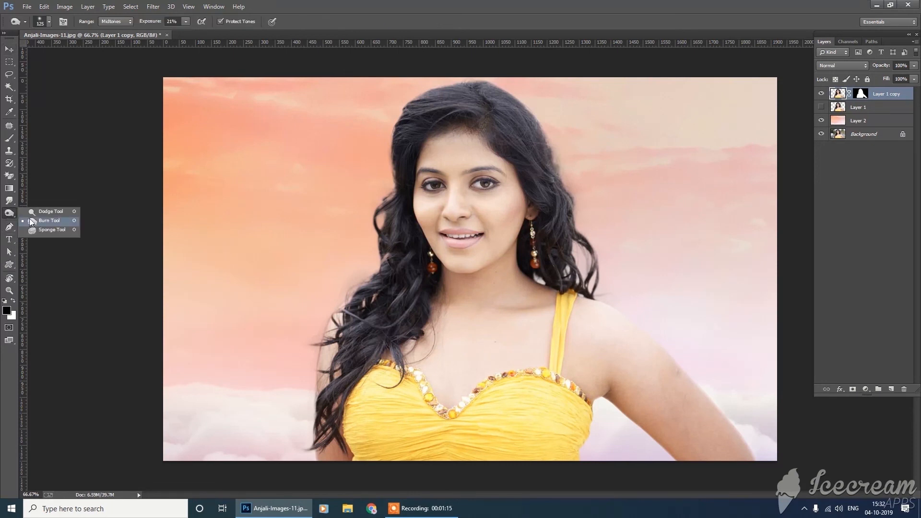
pyautogui.click(59, 222)
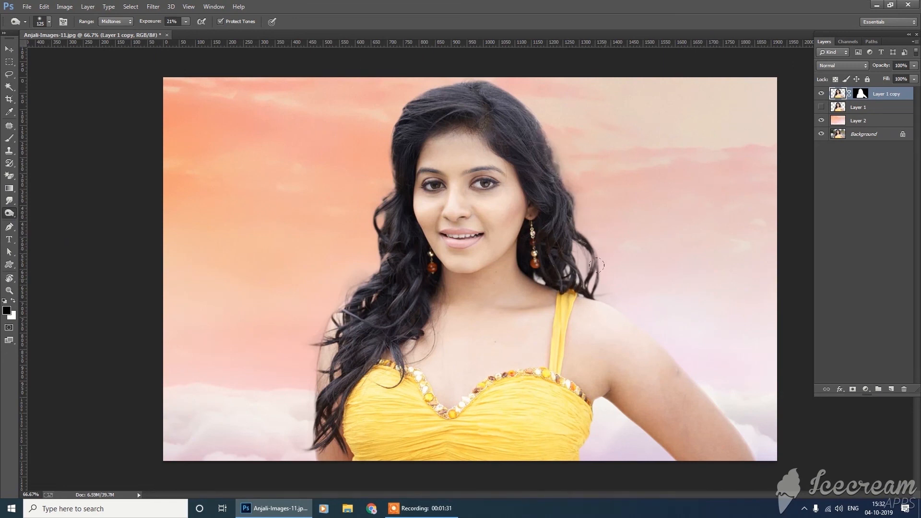
pyautogui.moveTo(479, 78); pyautogui.dragTo(380, 105)
# Step: Toggle Layer 1's visibility to compare the original cut-out edge with the refined hair, leaving it hidden
pyautogui.click(821, 107)
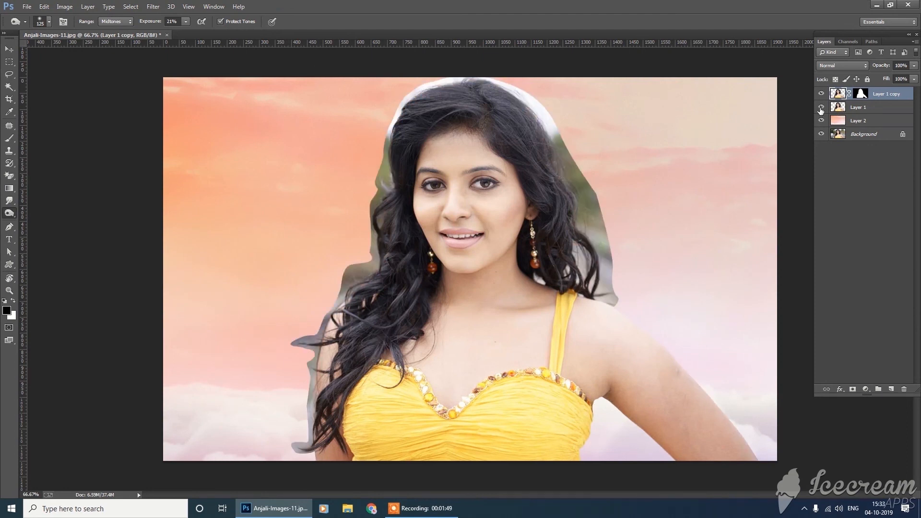
pyautogui.click(821, 107)
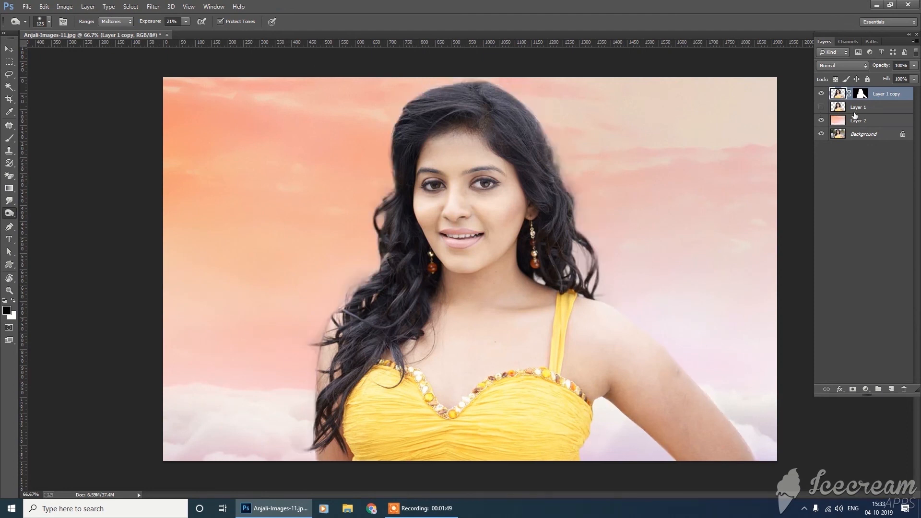
pyautogui.click(821, 107)
pyautogui.click(820, 107)
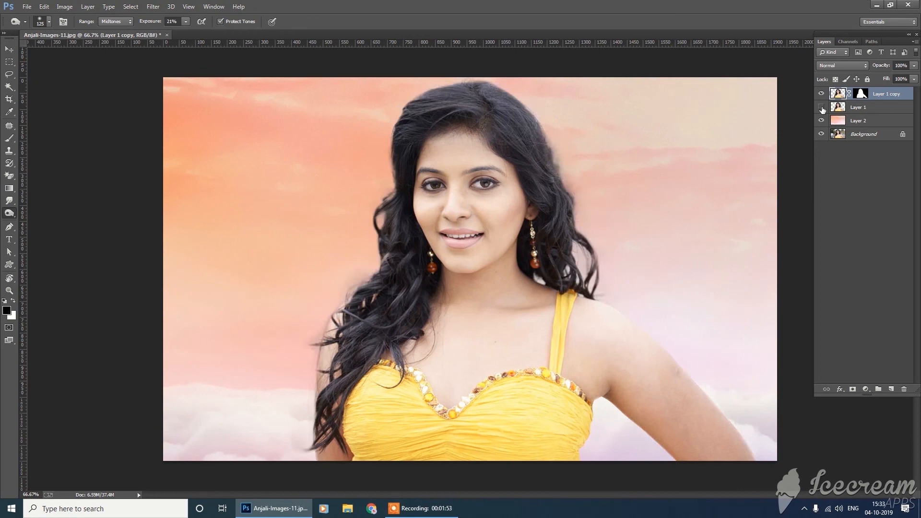